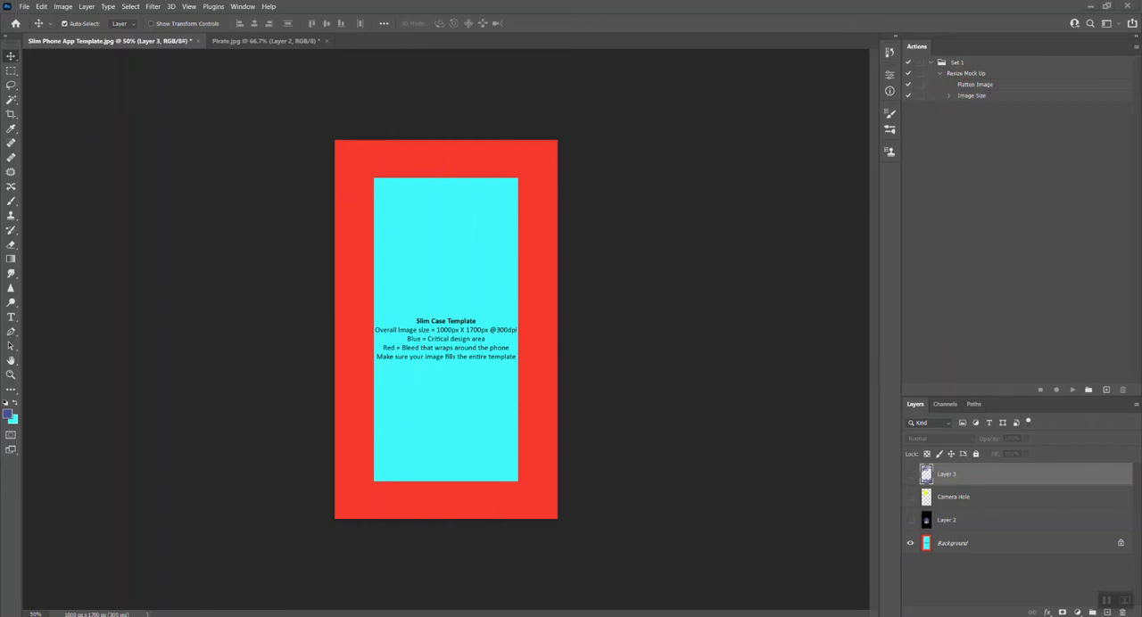
Step: Switch to the browser and look through the iPhone models in the Apple 3D Slim Cases Gloss collection
left_click(461, 575)
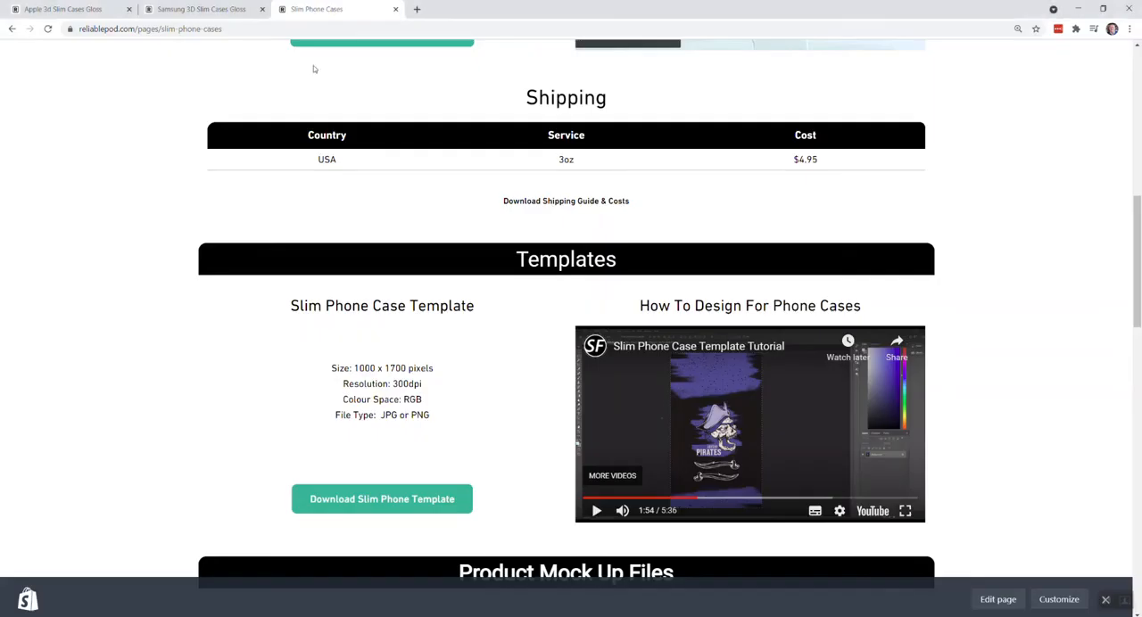
left_click(57, 8)
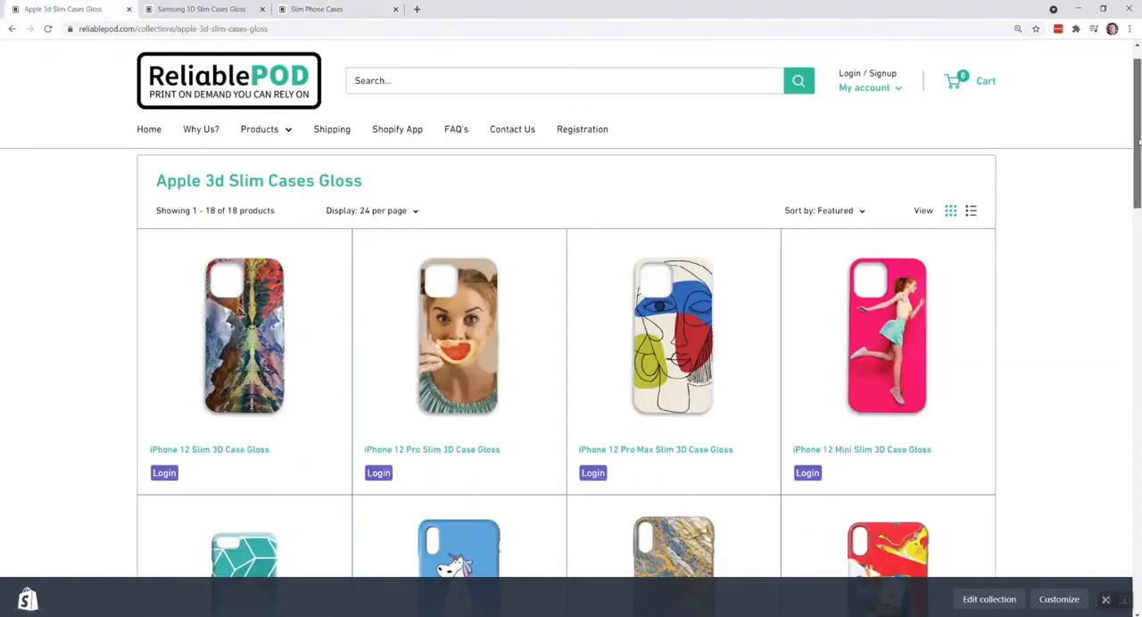
mouse_move(1138, 143)
left_mouse_down()
mouse_move(1138, 153)
mouse_move(1139, 141)
left_mouse_up()
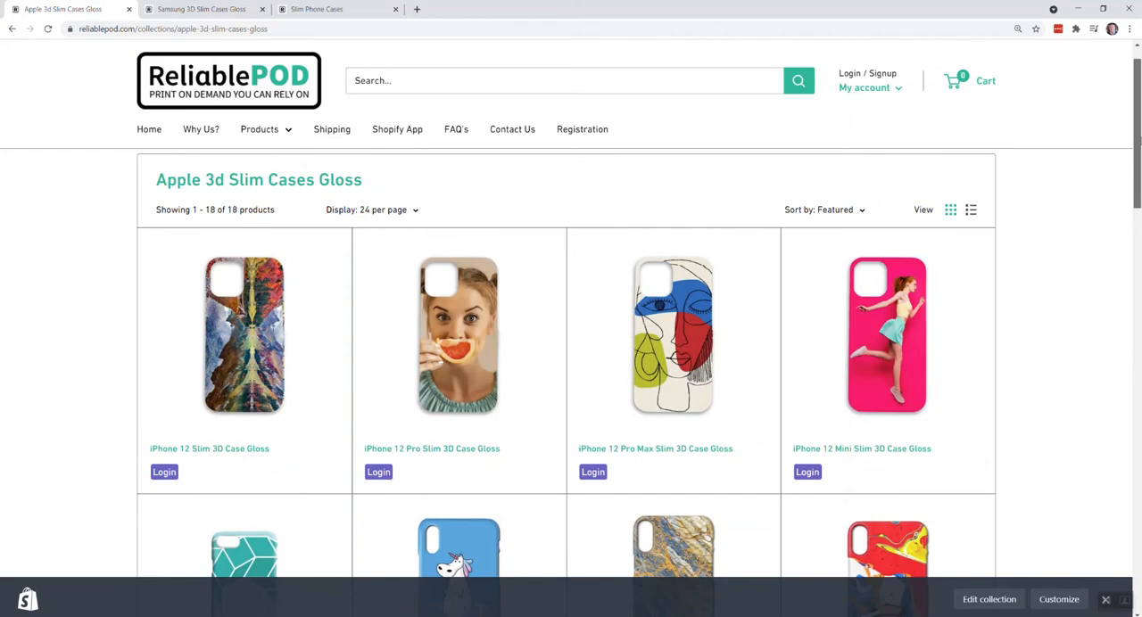
mouse_move(1138, 141)
left_mouse_down()
mouse_move(1139, 237)
mouse_move(1139, 159)
left_mouse_up()
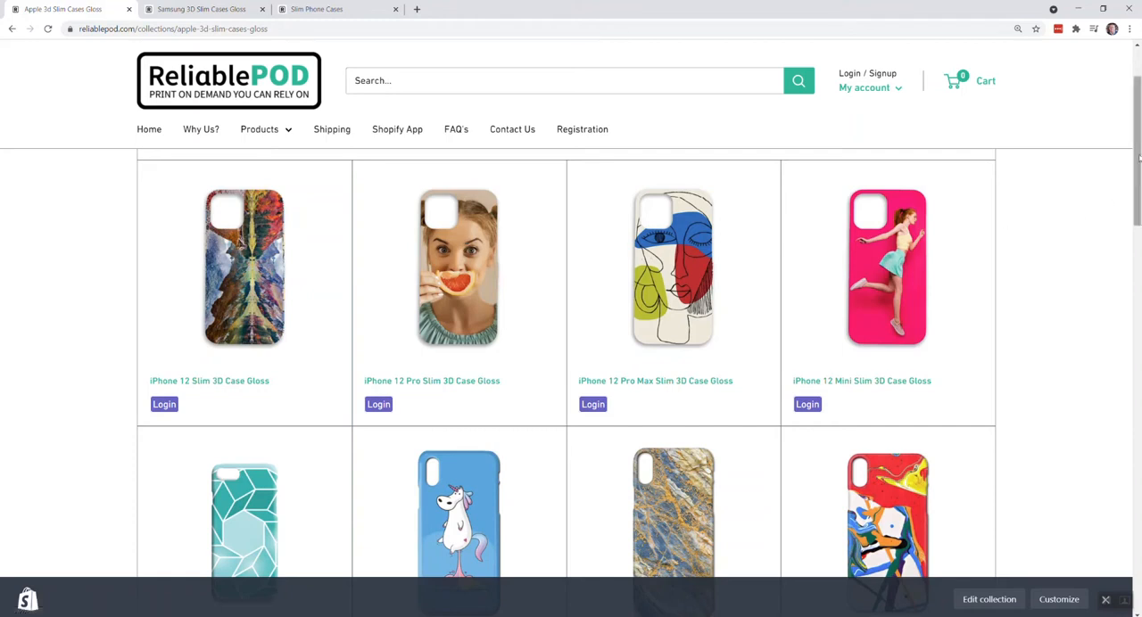
left_click_drag(1138, 158, 1138, 204)
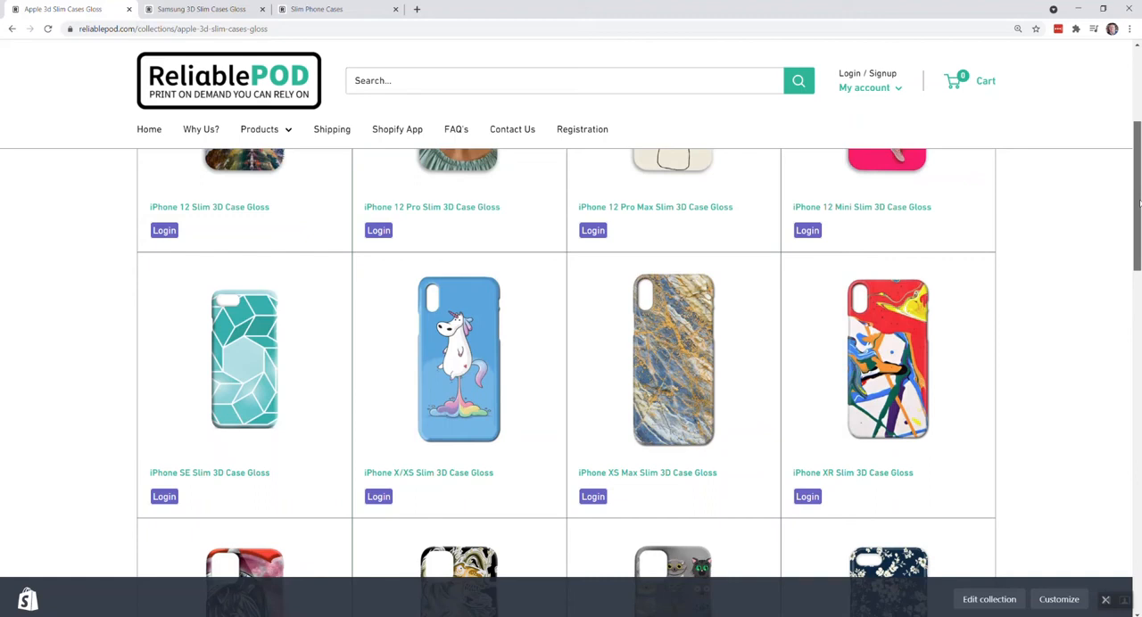
mouse_move(1138, 205)
left_mouse_down()
mouse_move(1138, 176)
mouse_move(1138, 209)
left_mouse_up()
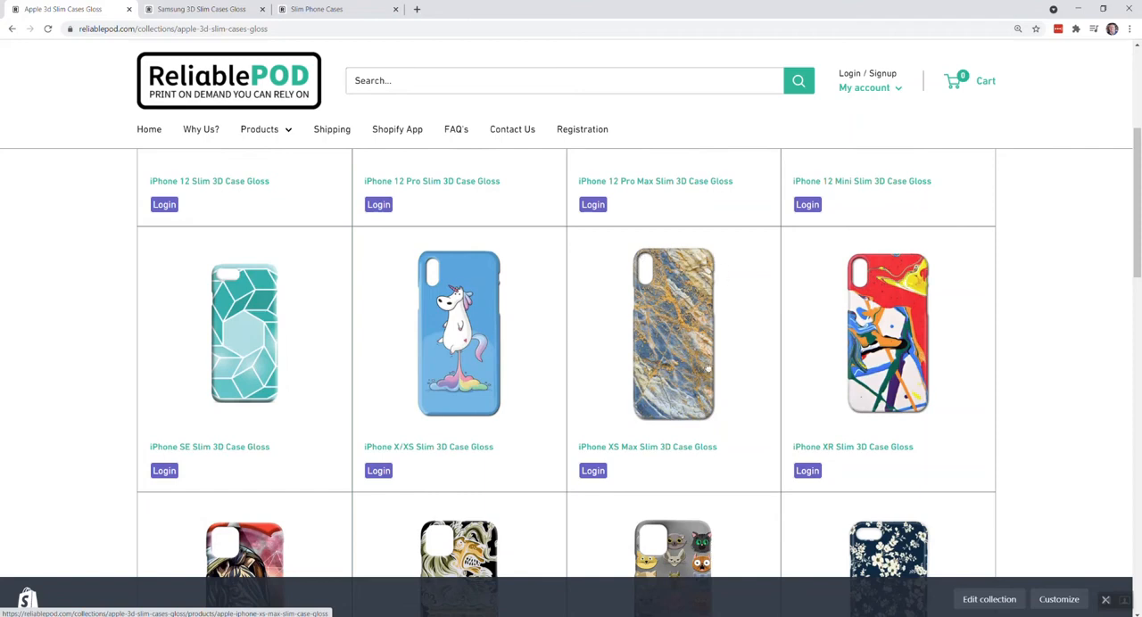
left_click_drag(1137, 215, 1103, 159)
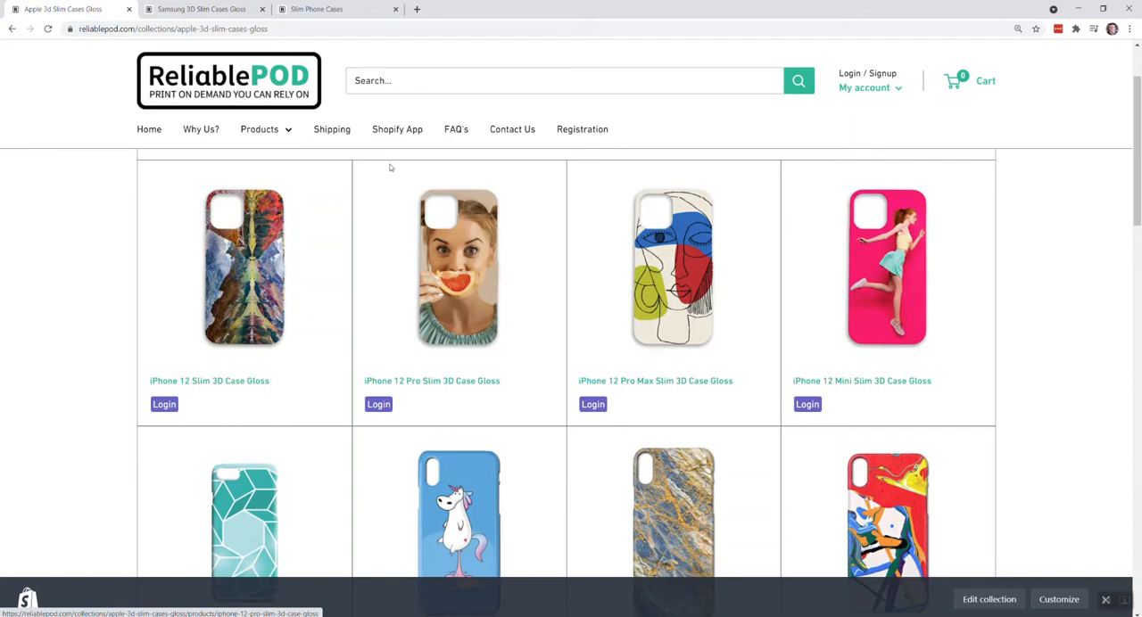
Step: Look through the Samsung 3D Slim Cases Gloss collection, comparing the camera cut-outs of the different phone models
left_click(202, 7)
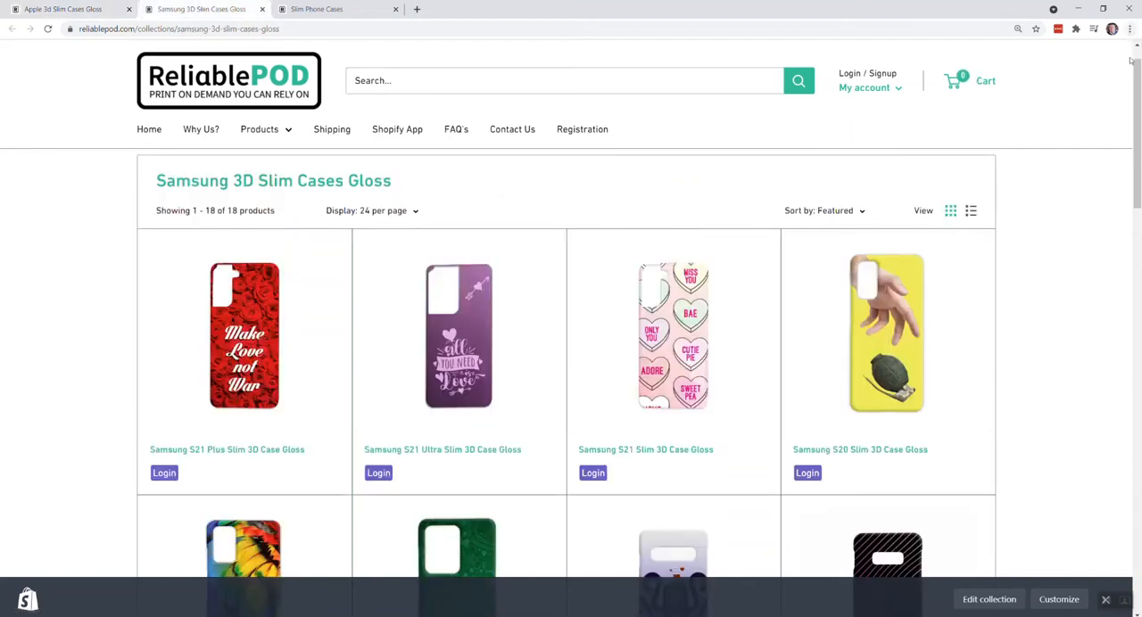
left_click_drag(1137, 88, 1139, 239)
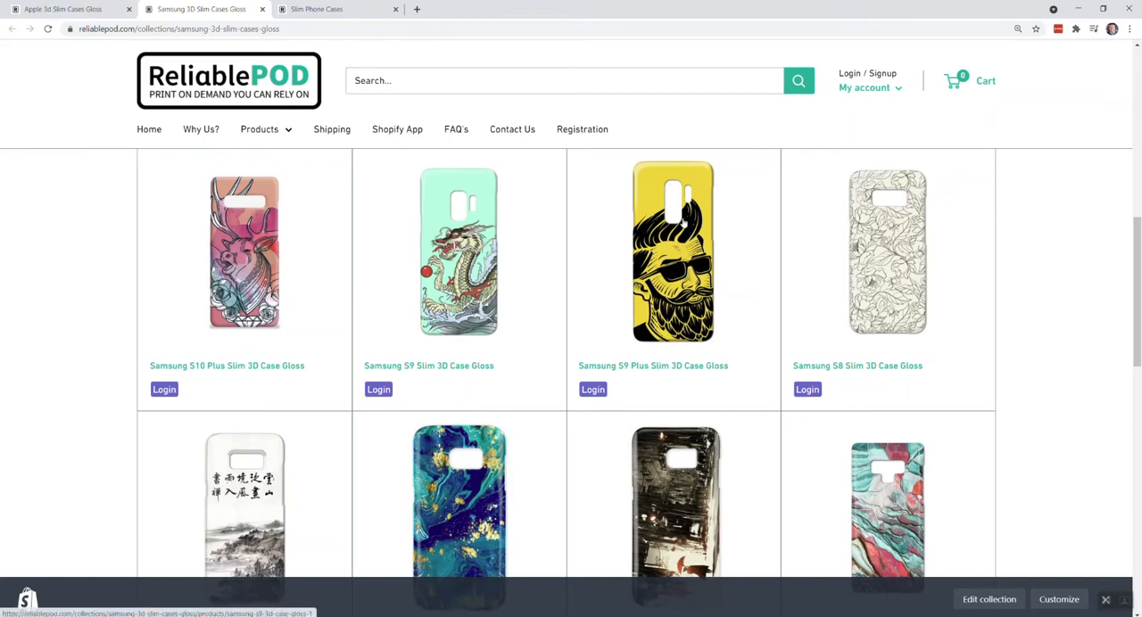
scroll(650, 332, "down", 1)
scroll(651, 332, "down", 2)
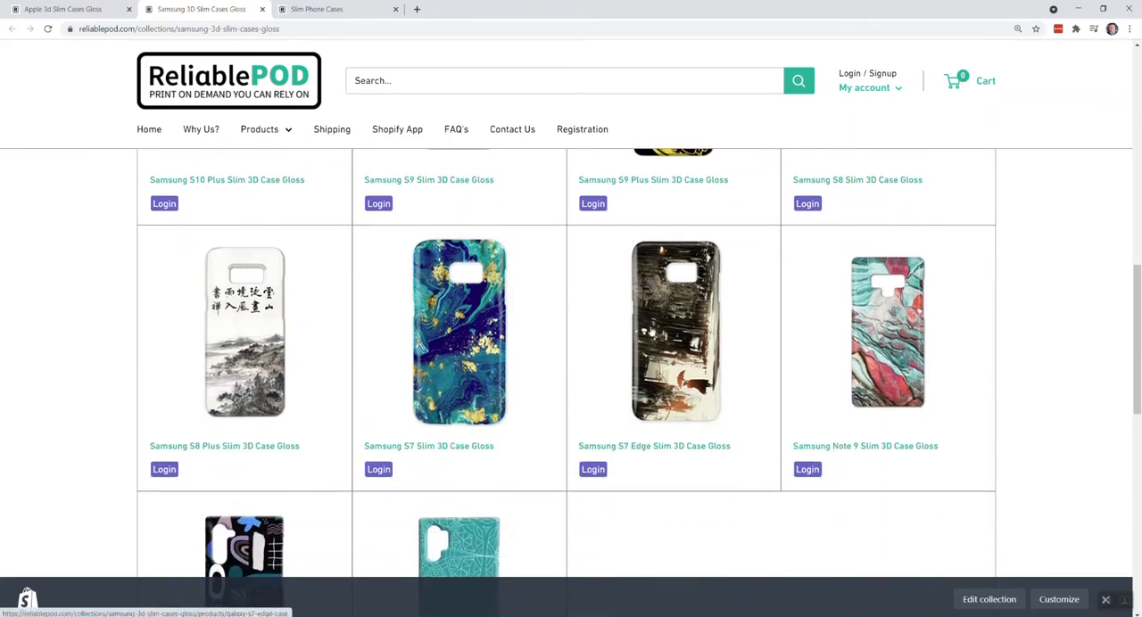
scroll(651, 332, "up", 4)
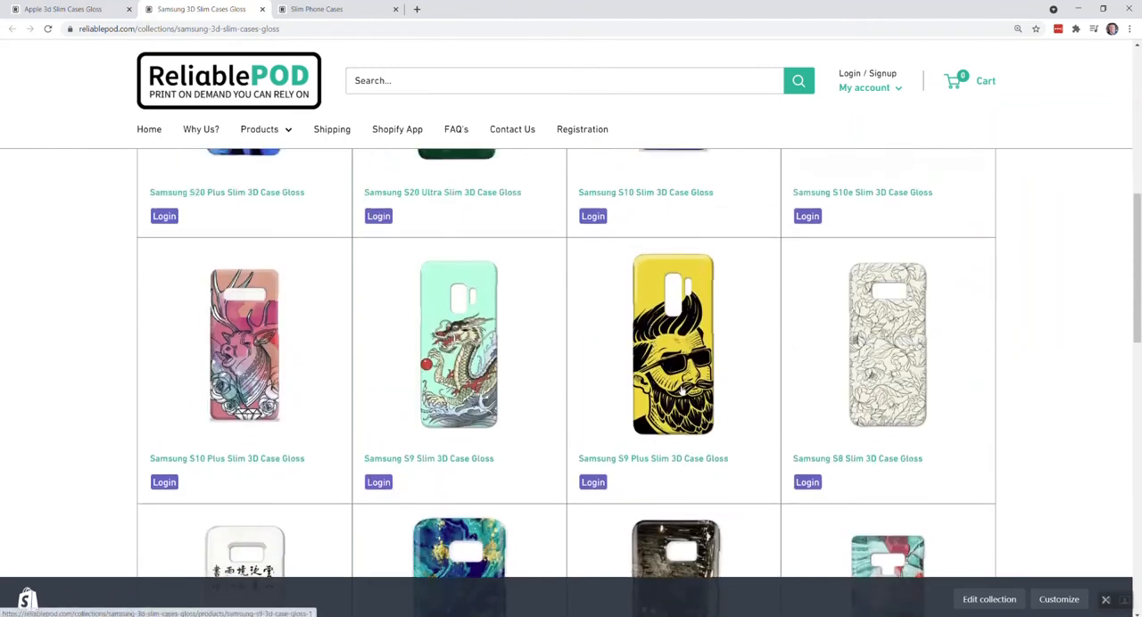
scroll(577, 367, "up", 2)
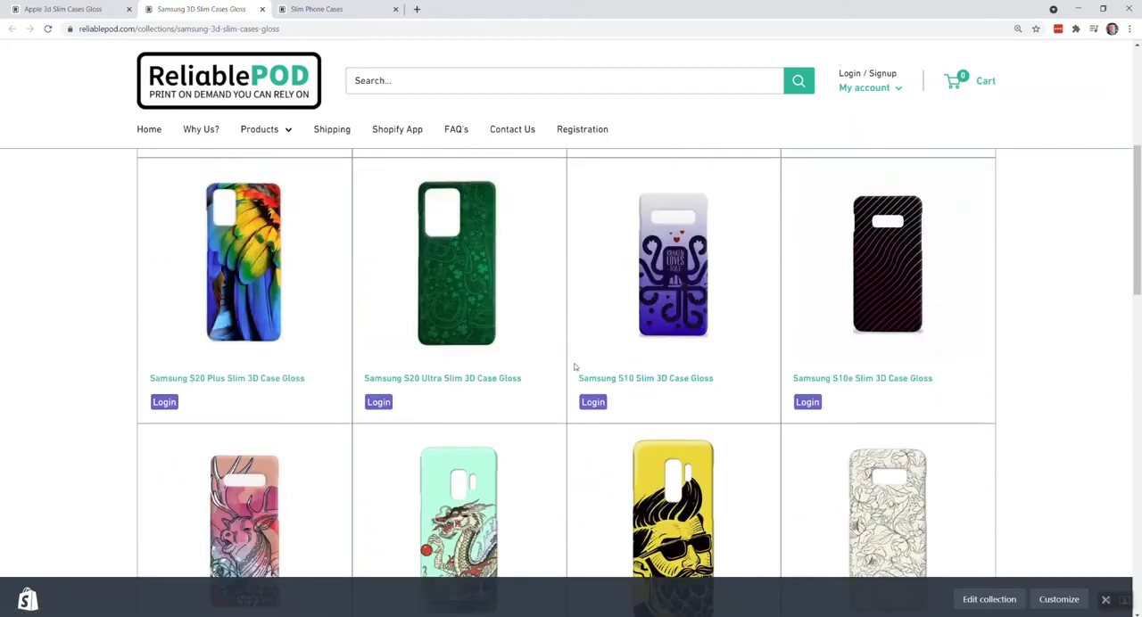
scroll(575, 367, "down", 2)
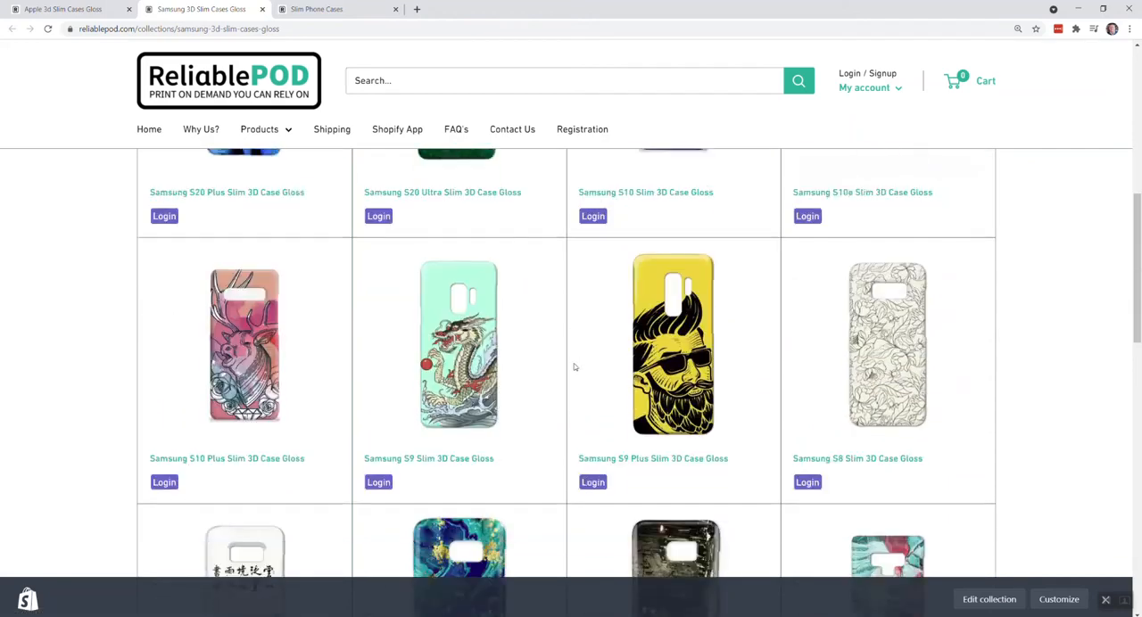
scroll(574, 366, "down", 2)
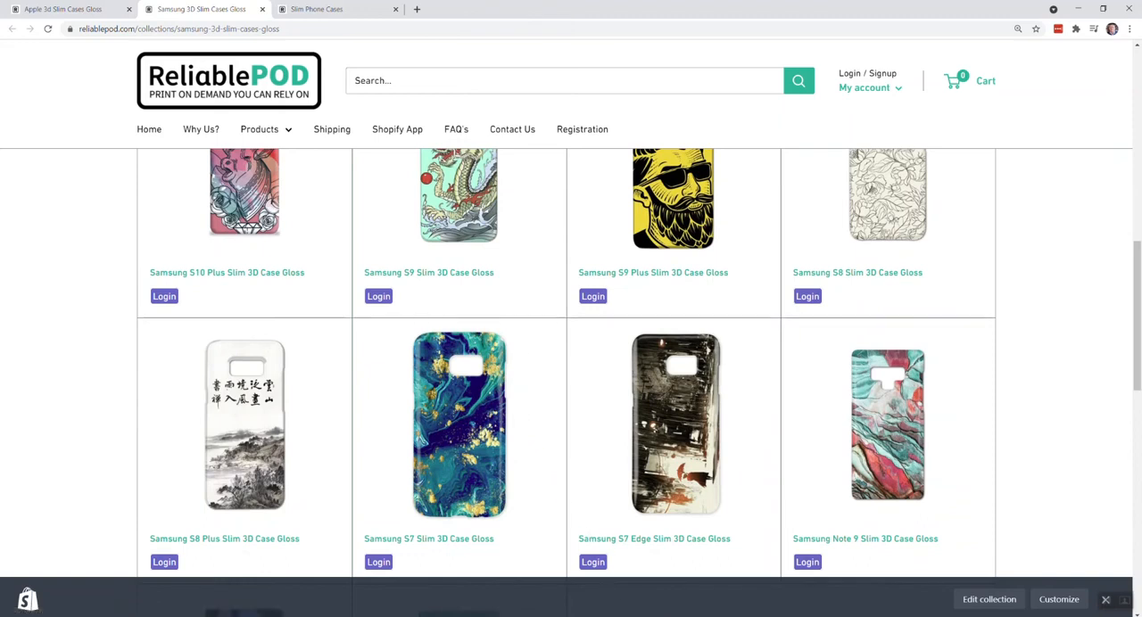
Step: Examine the template specifications on the Slim Phone Cases page and highlight the template's pixel size
left_click(317, 9)
scroll(427, 239, "up", 10)
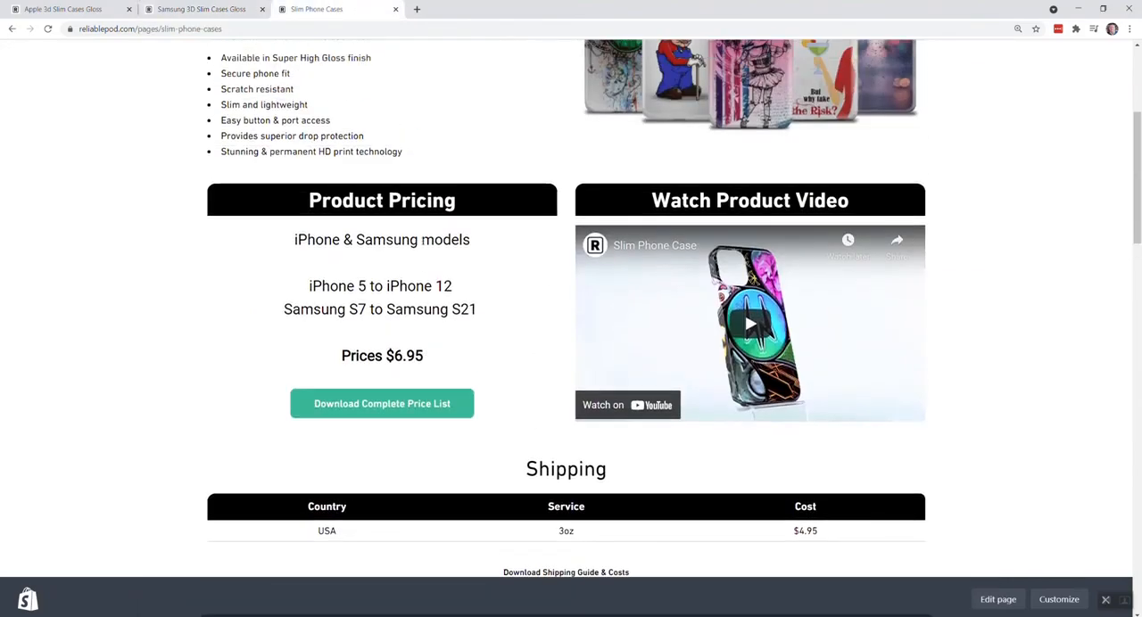
scroll(425, 243, "down", 10)
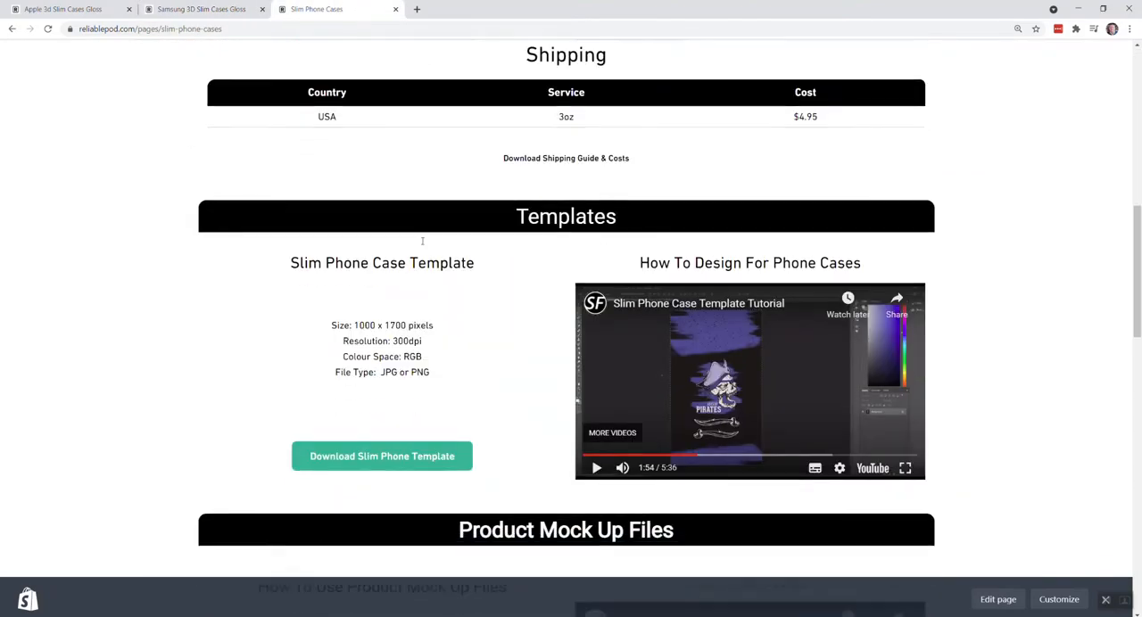
scroll(429, 247, "down", 2)
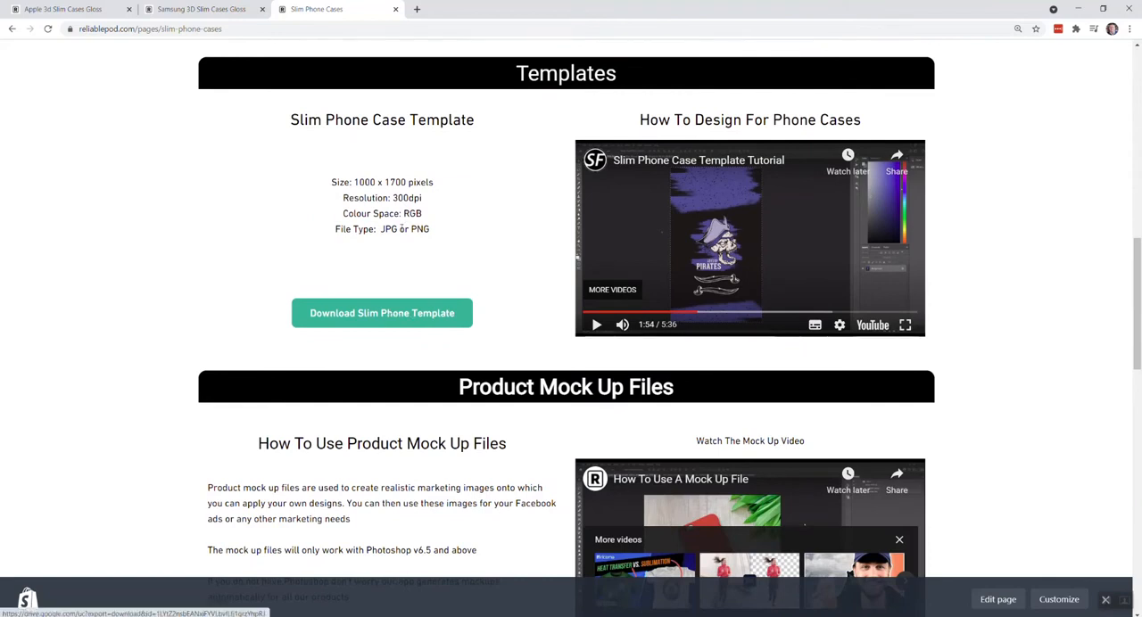
left_click_drag(354, 182, 408, 182)
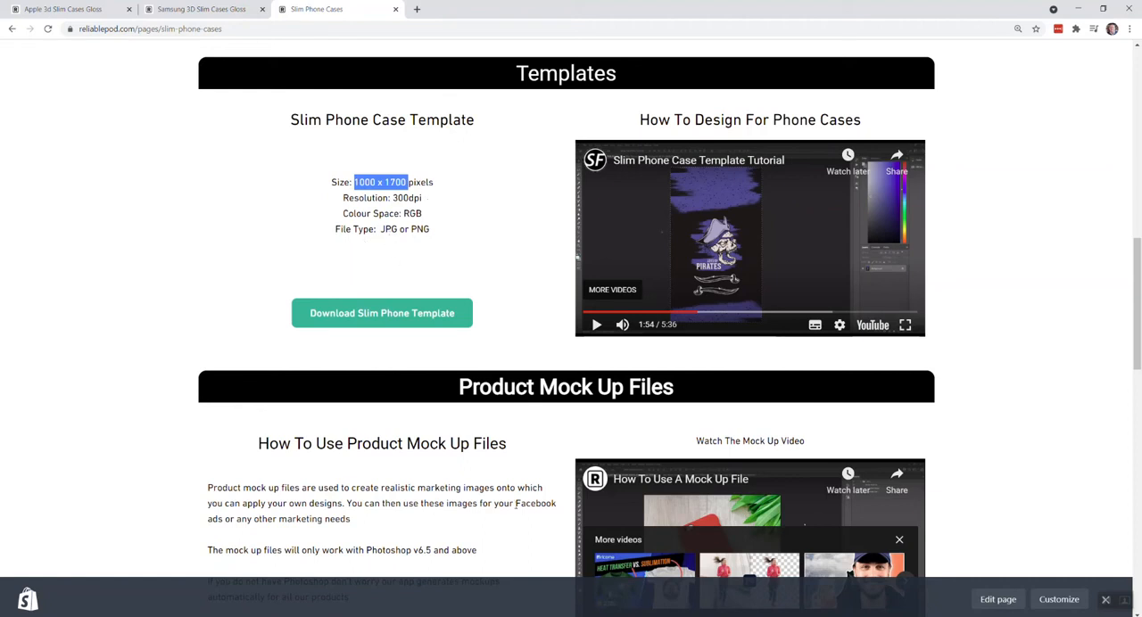
Step: Switch to Photoshop and view the Camera Hole layer over the slim case template, hiding it again
key("alt+Tab")
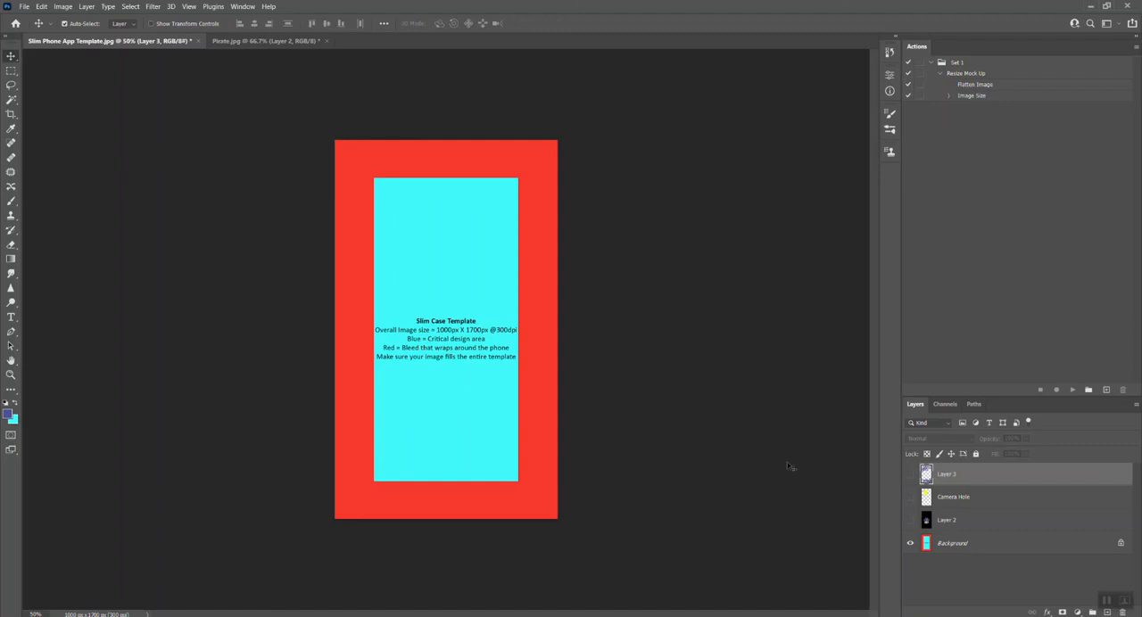
left_click(910, 499)
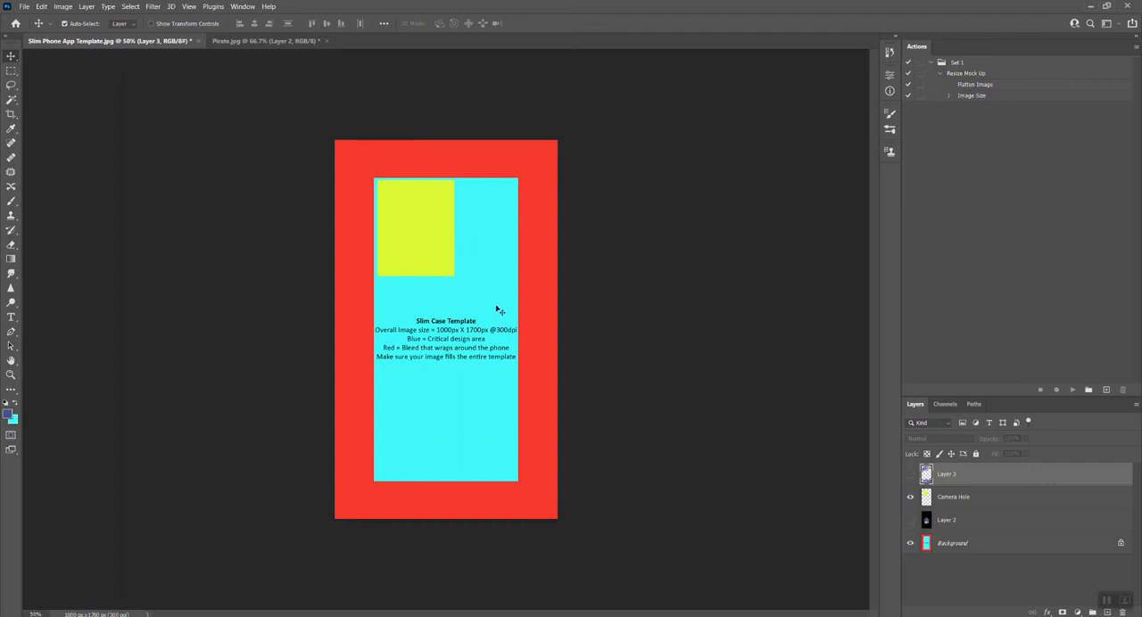
left_click(909, 497)
Step: Show the pirate artwork on Layer 2 and lower its opacity to 60%
left_click(910, 523)
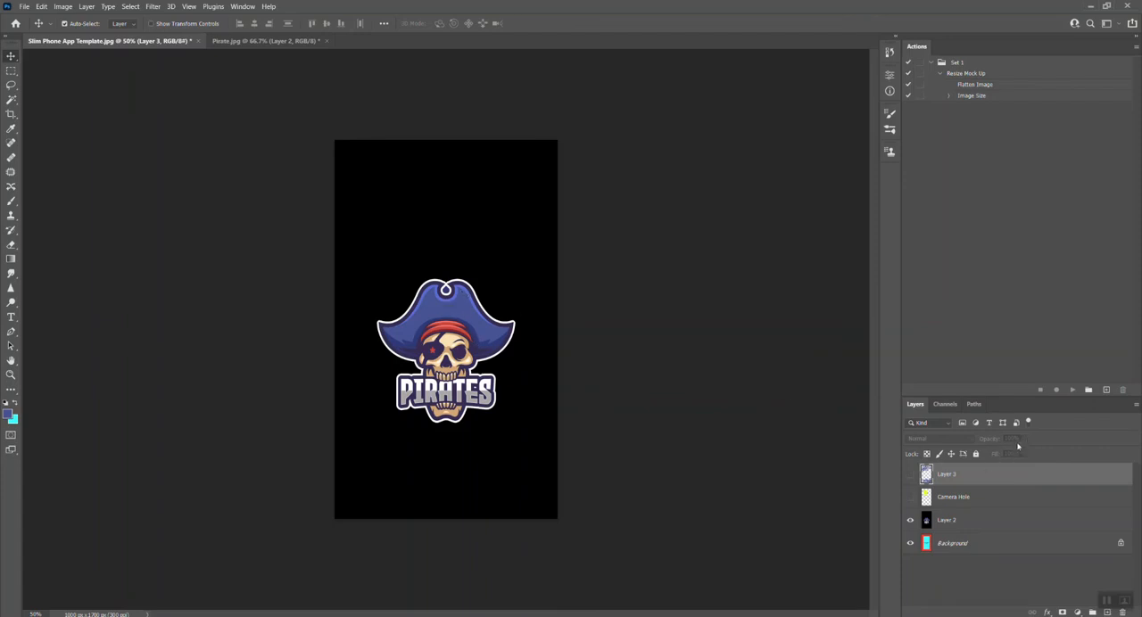
left_click(950, 525)
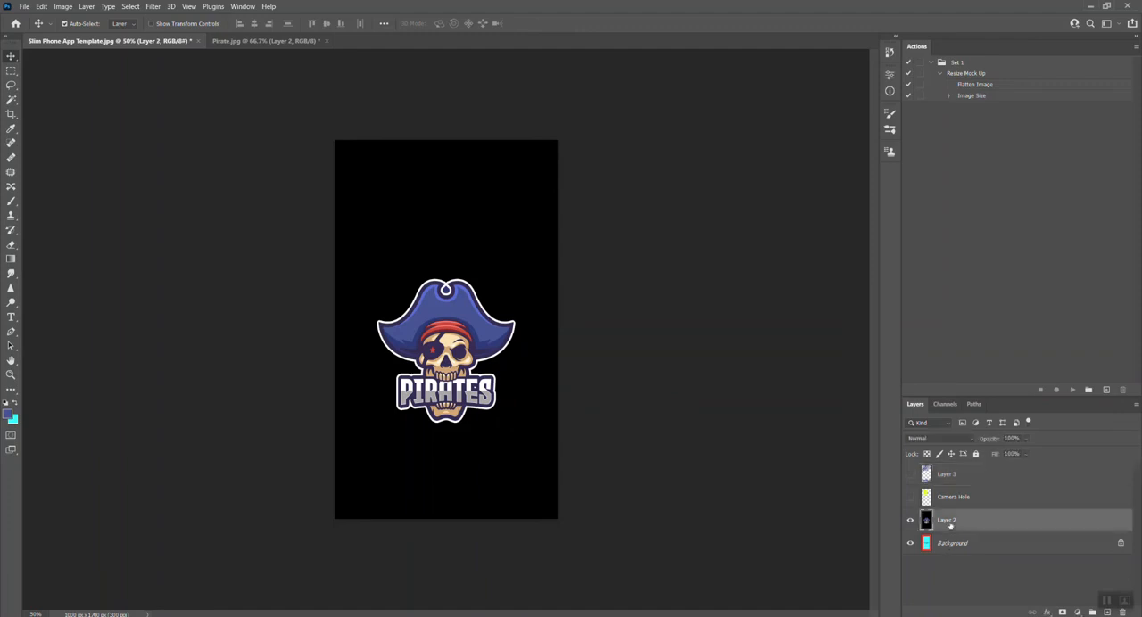
left_click(1026, 441)
left_click_drag(1038, 454, 1018, 454)
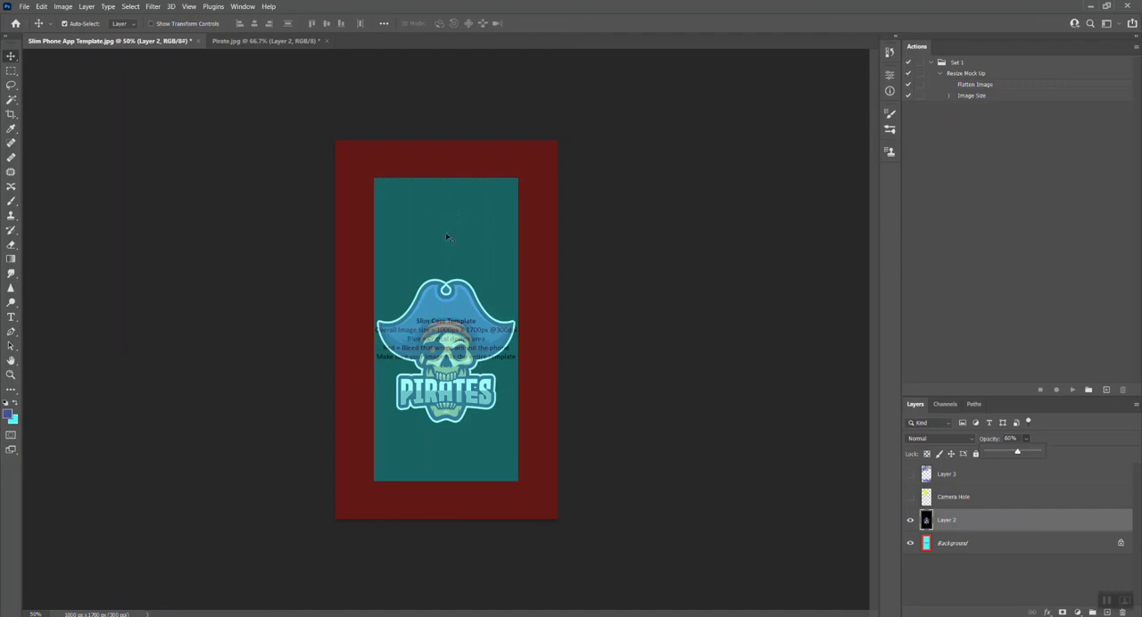
Step: Check the pirate artwork against the Camera Hole layer, hide that layer again and set Layer 2's opacity to 100%
left_click(910, 498)
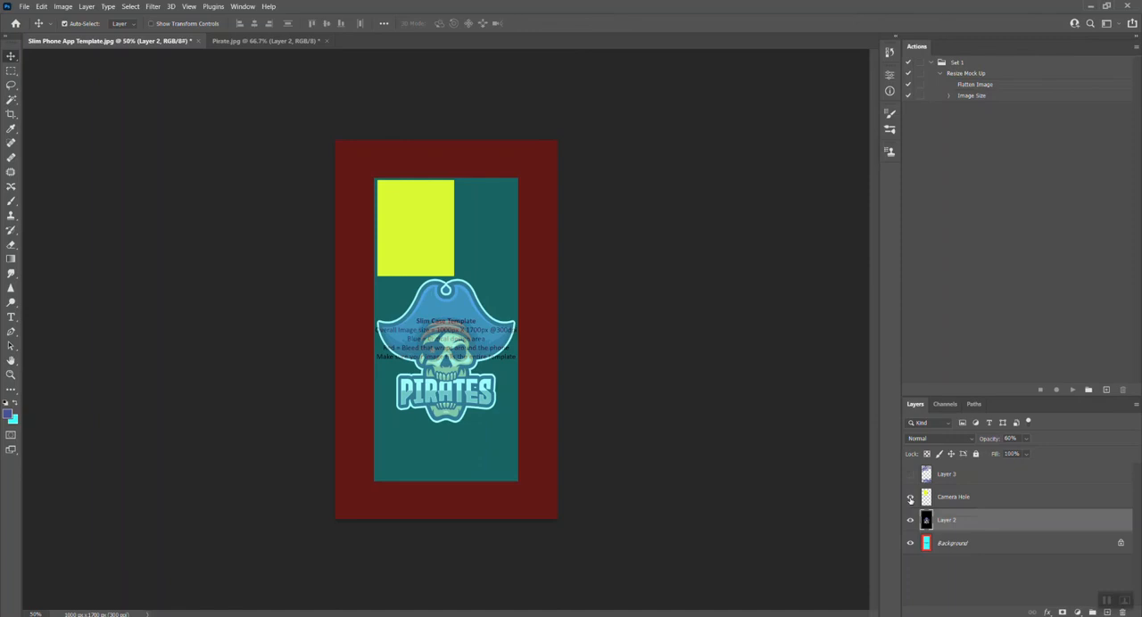
left_click(910, 498)
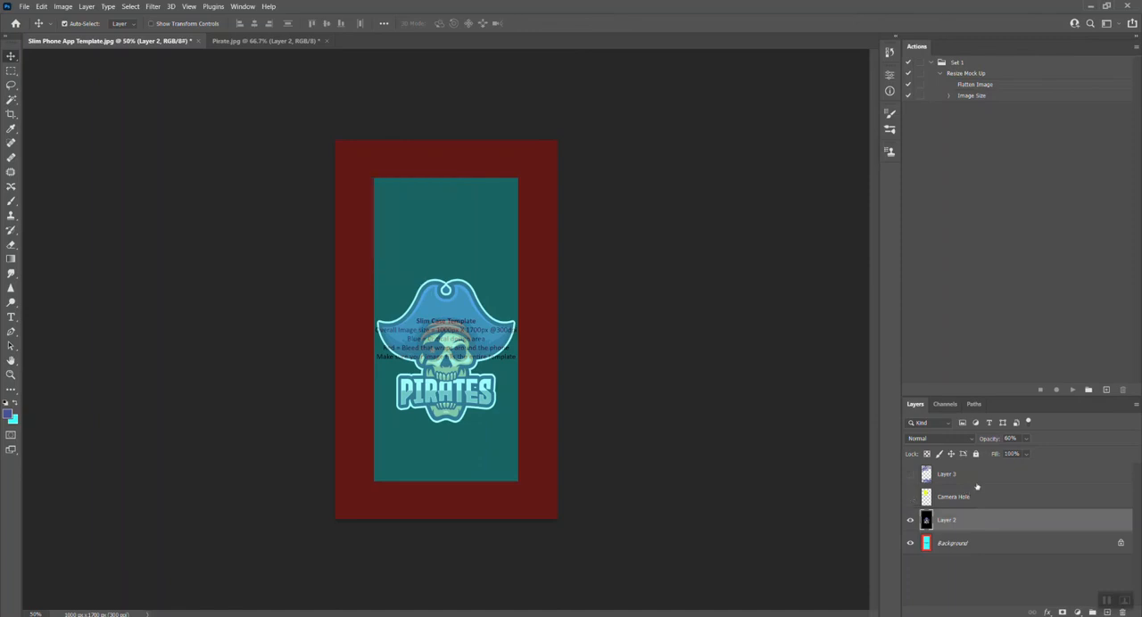
left_click(1026, 441)
left_click_drag(1032, 453, 1057, 453)
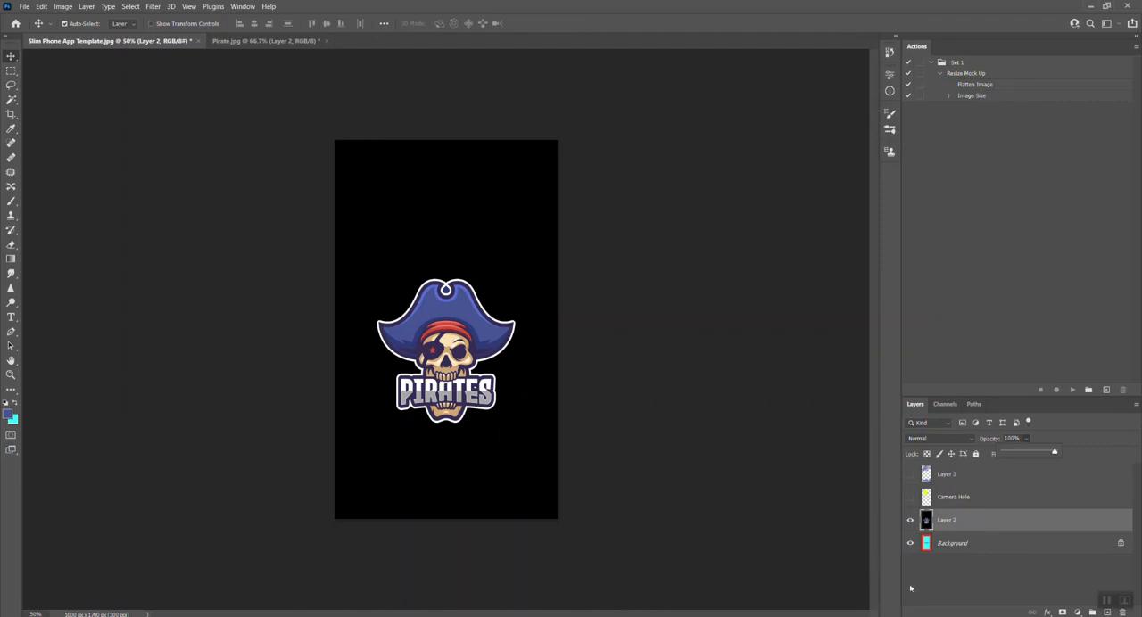
Step: Preview the leaf pattern on Layer 3 over the artwork, and hide both Layer 3 and Layer 2
left_click(909, 474)
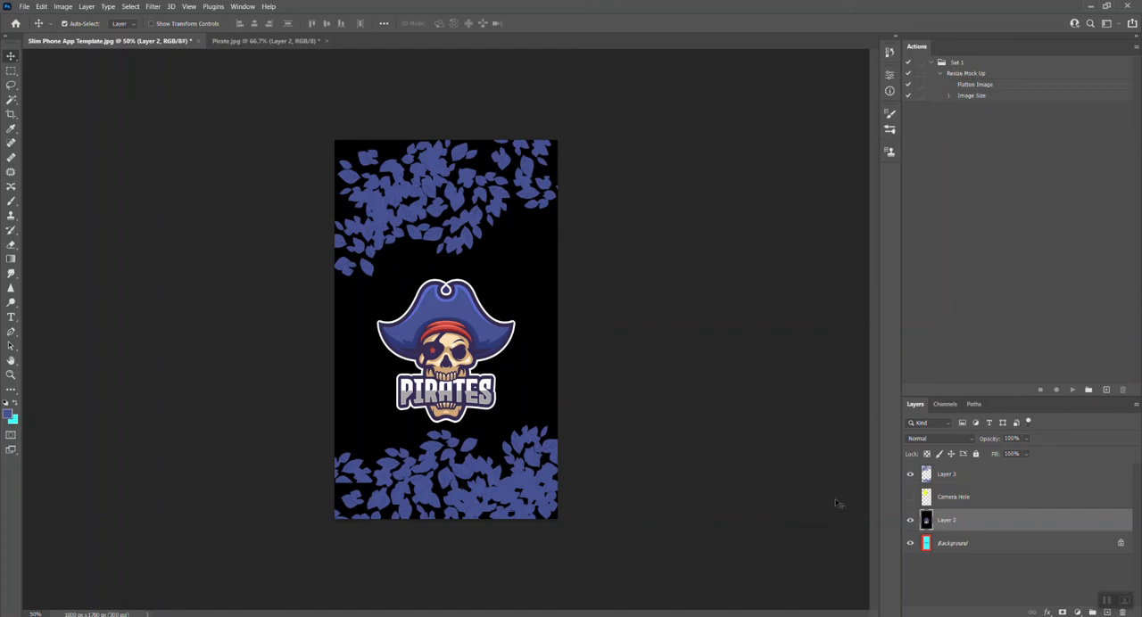
left_click(910, 474)
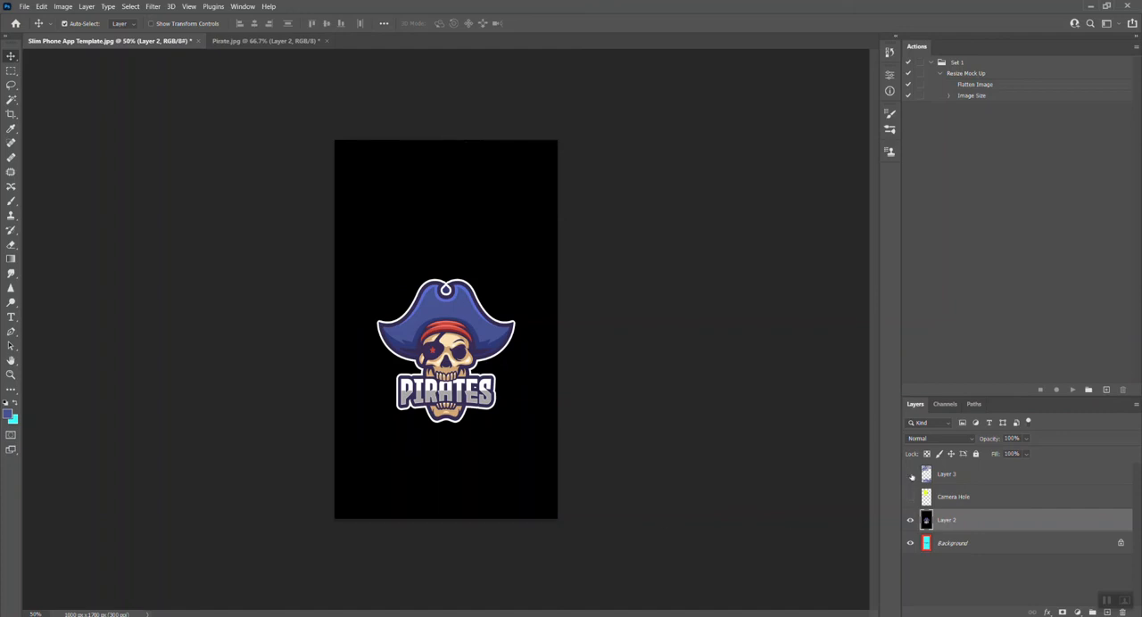
left_click(911, 520)
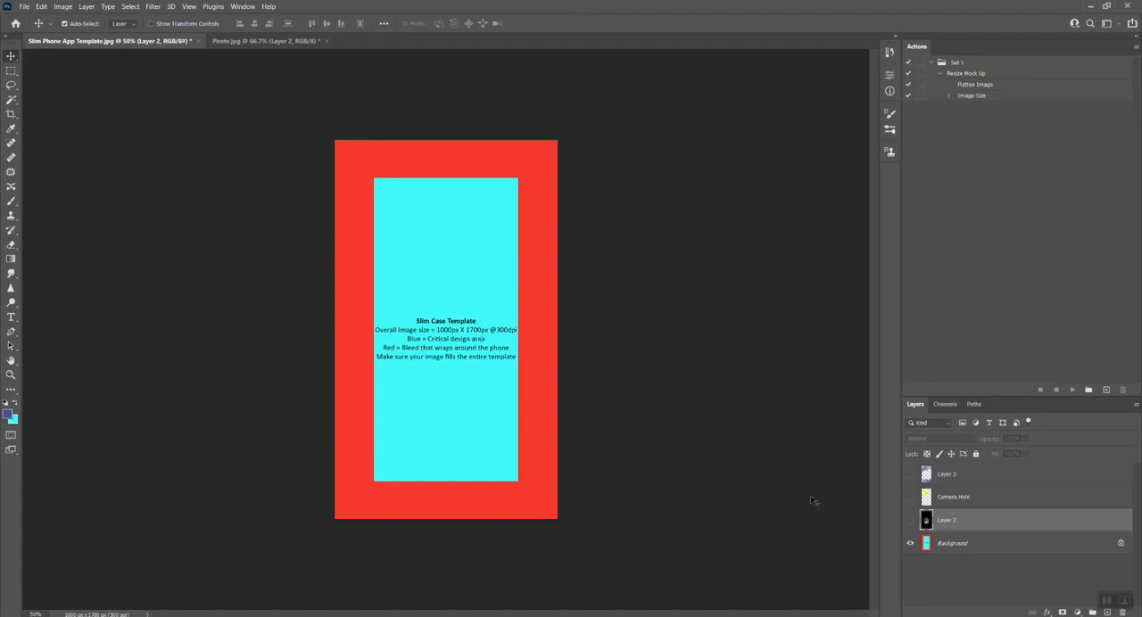
Step: Show Layer 2 and Layer 3 over the template, displaying the Camera Hole layer only briefly before hiding it
left_click(910, 498)
left_click(910, 521)
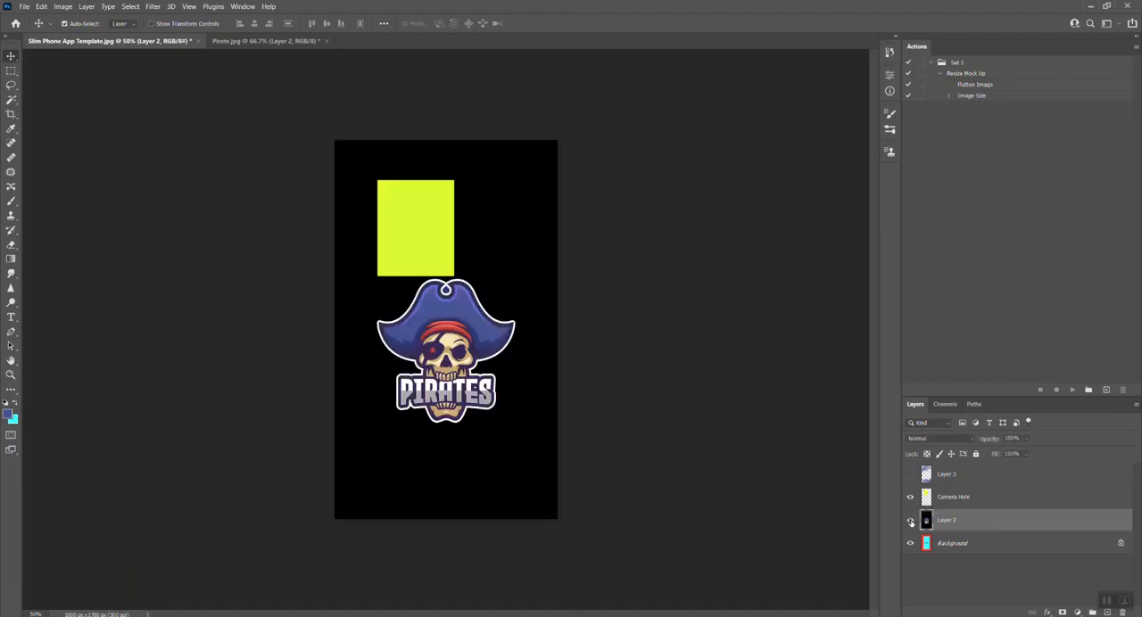
left_click(909, 474)
left_click(910, 497)
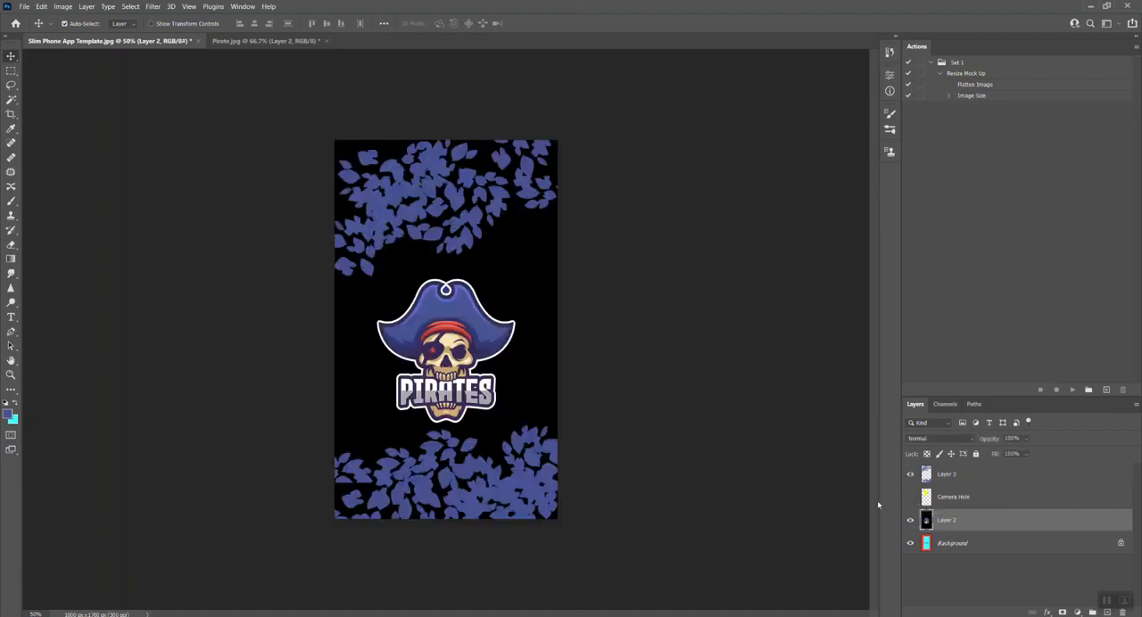